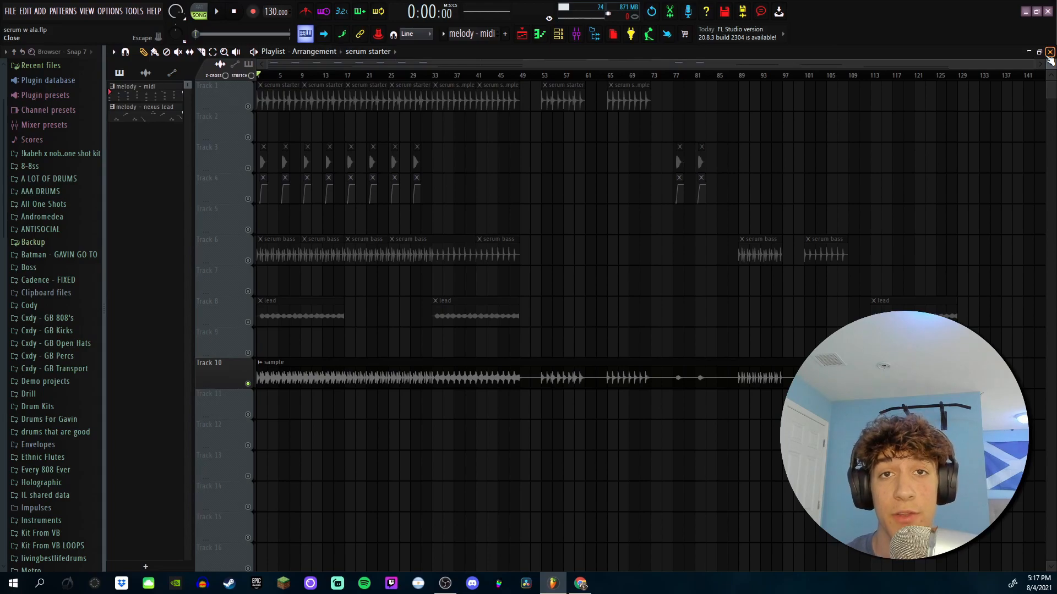
# - Play back the sample on Track 10 and the MIDI melody, and open ValhallaSupermassive on mixer Insert 1
pyautogui.press('space')
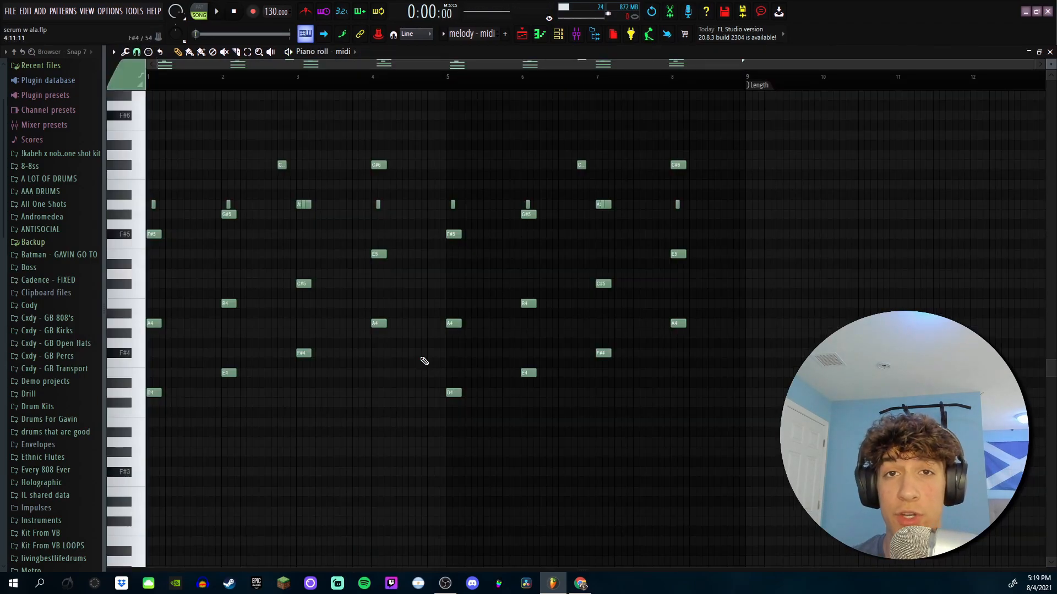
pyautogui.press('space')
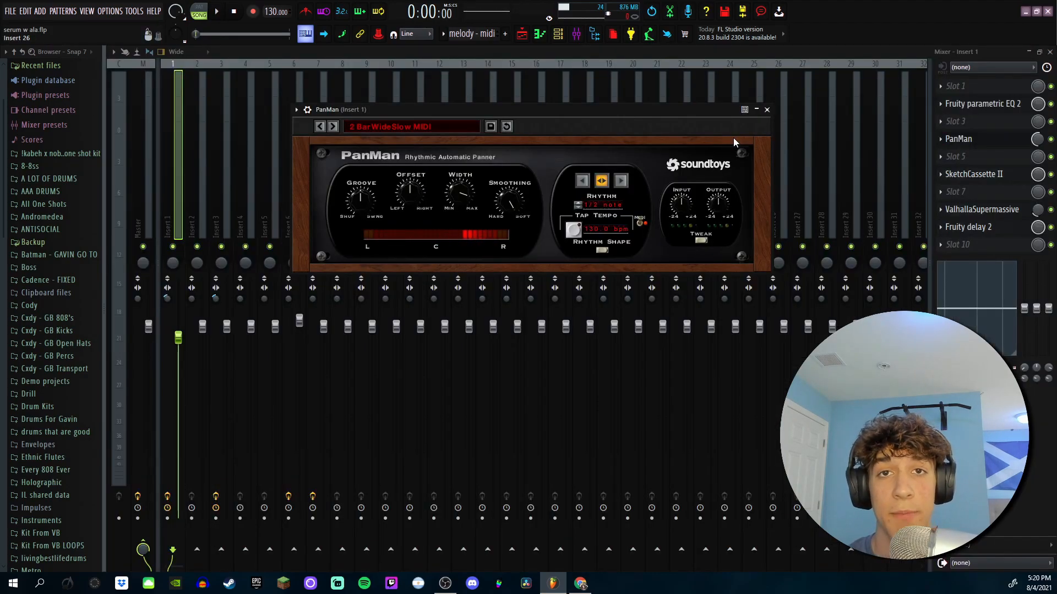
pyautogui.click(1018, 210)
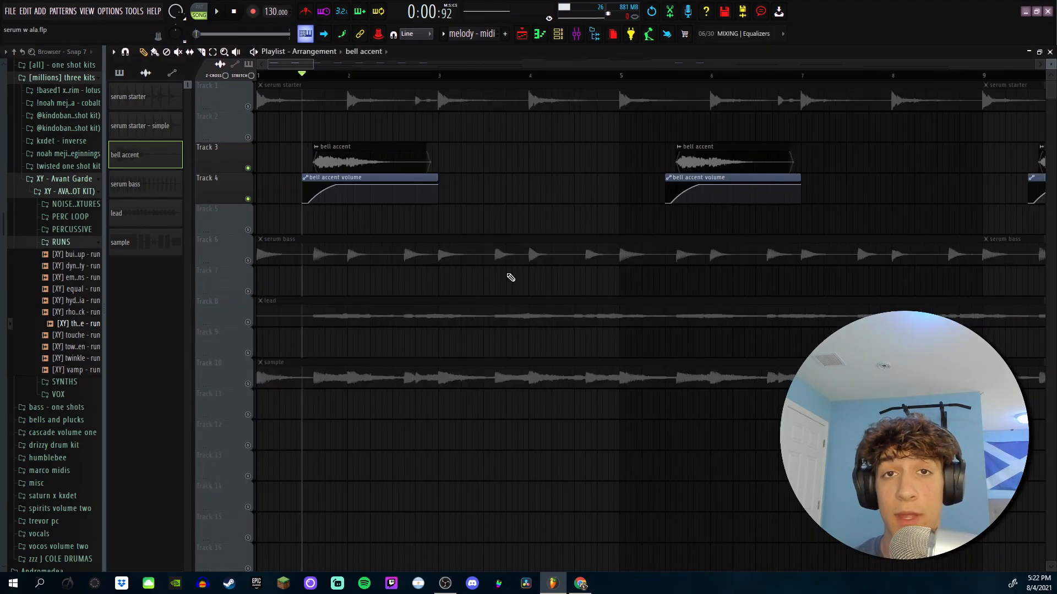
# - Listen to the bell accent on its own and together with the serum starter
pyautogui.press('space')
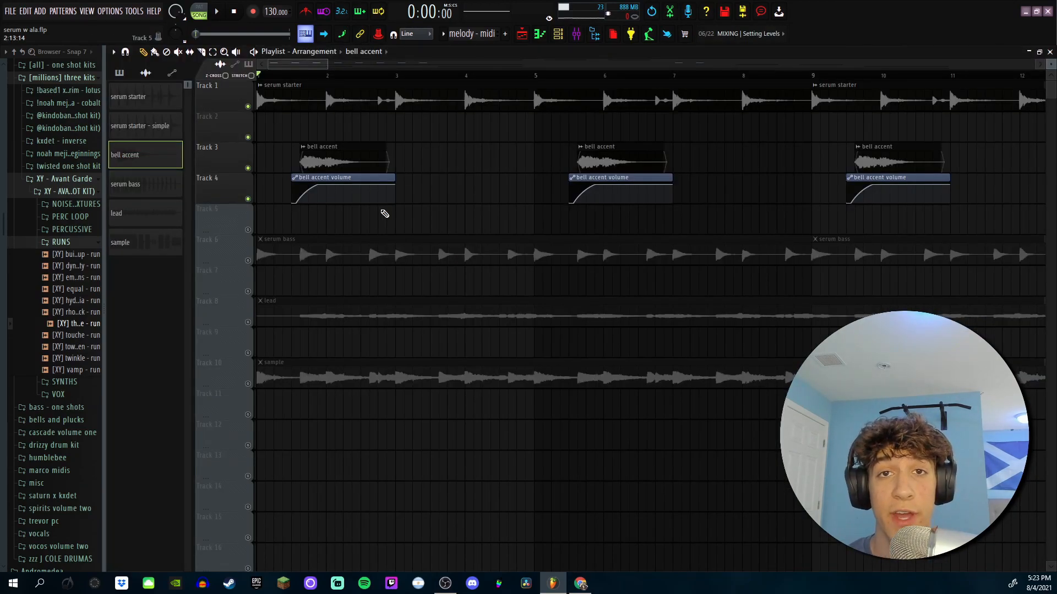
pyautogui.press('space')
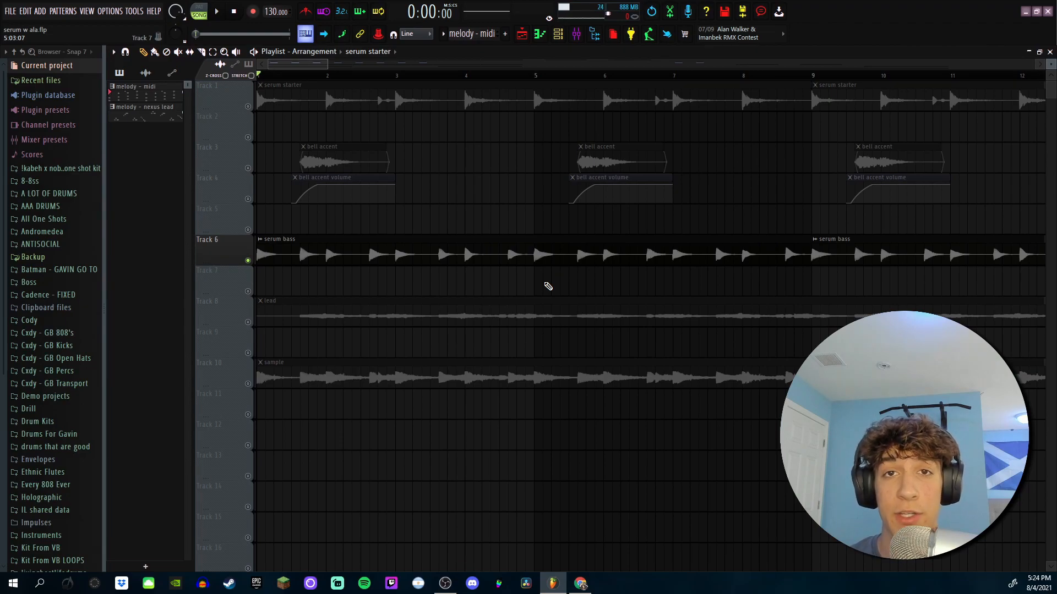
# - Listen to the serum bass alone and layered with the serum starter and bell accent
pyautogui.press('space')
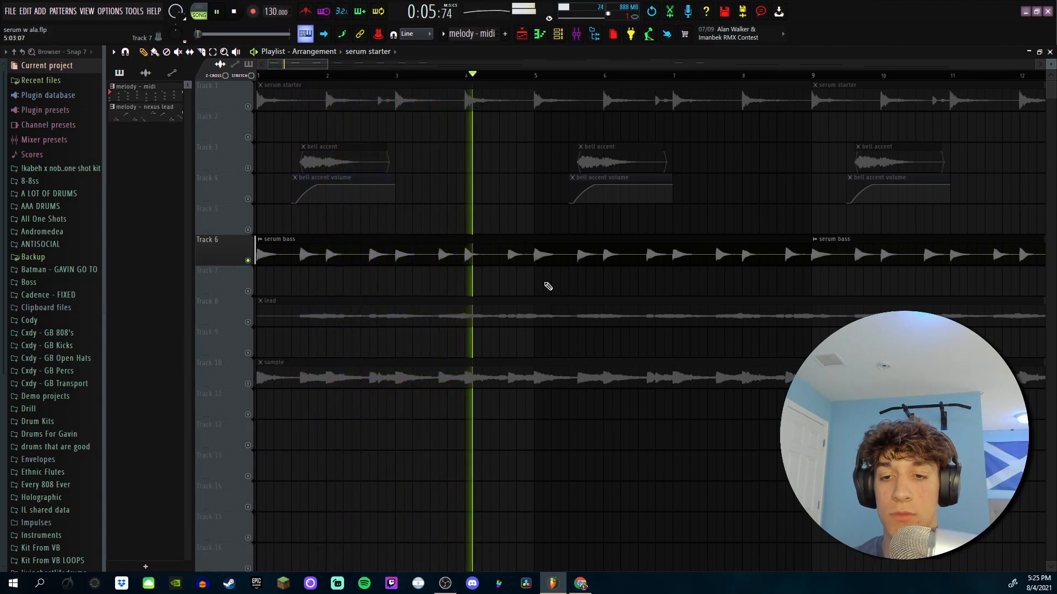
pyautogui.press('space')
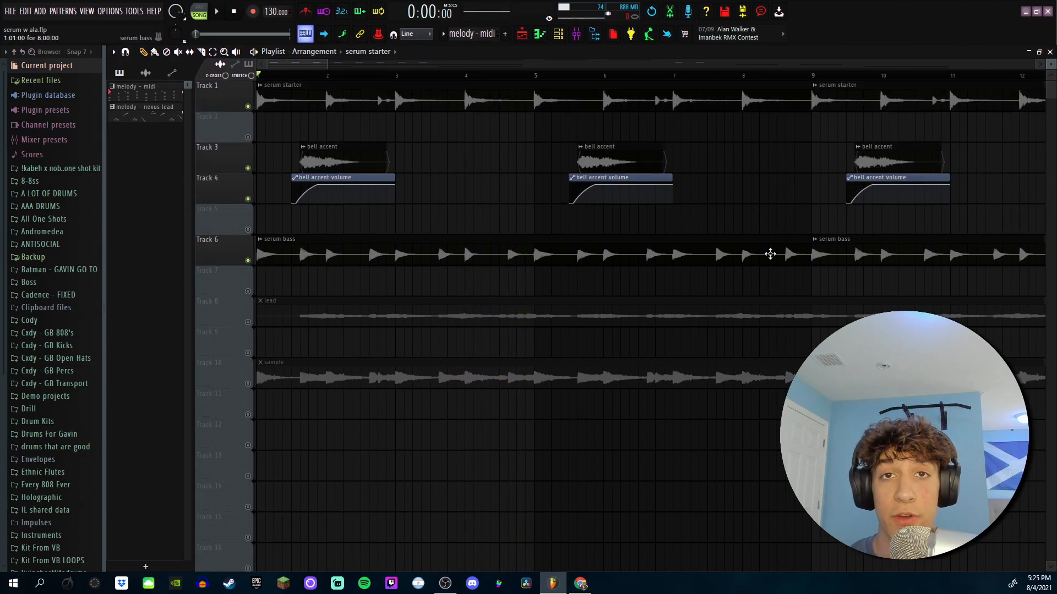
pyautogui.press('space')
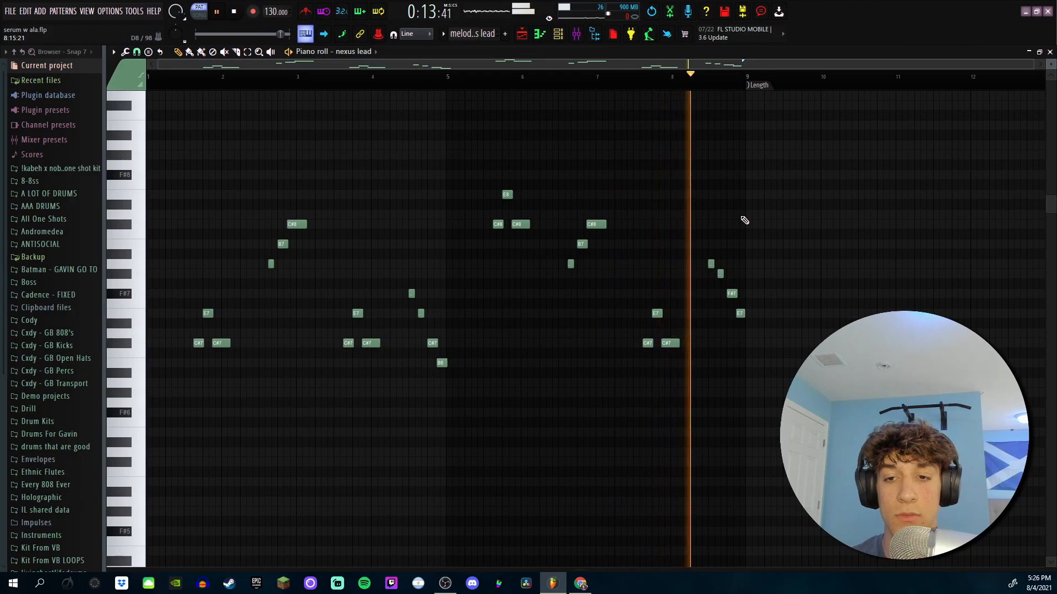
# - Audition the nexus lead with and without Portal, enabling the Portal effect on mixer Insert 6
pyautogui.press('space')
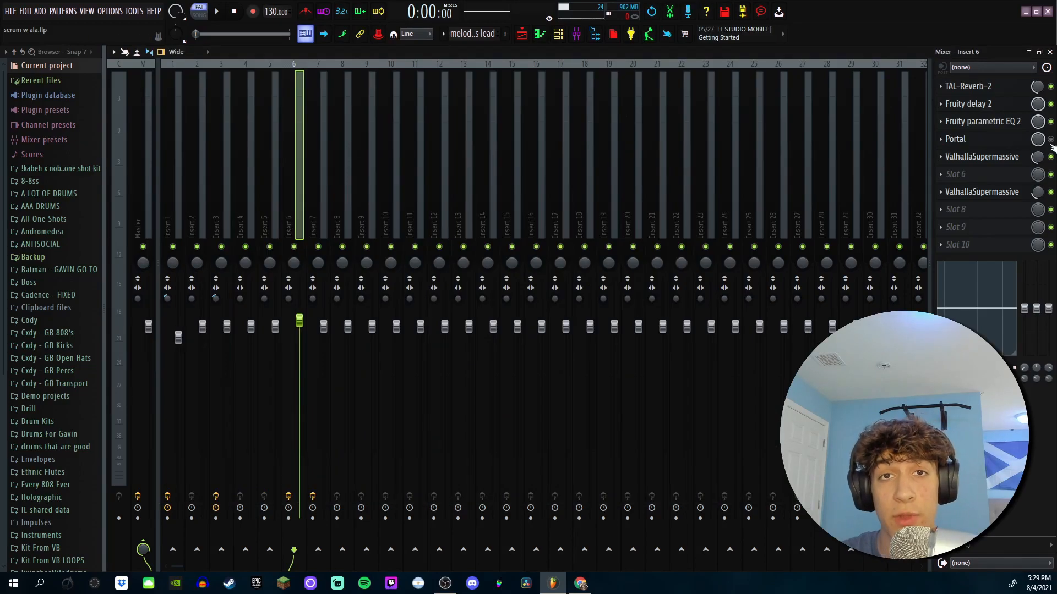
pyautogui.press('space')
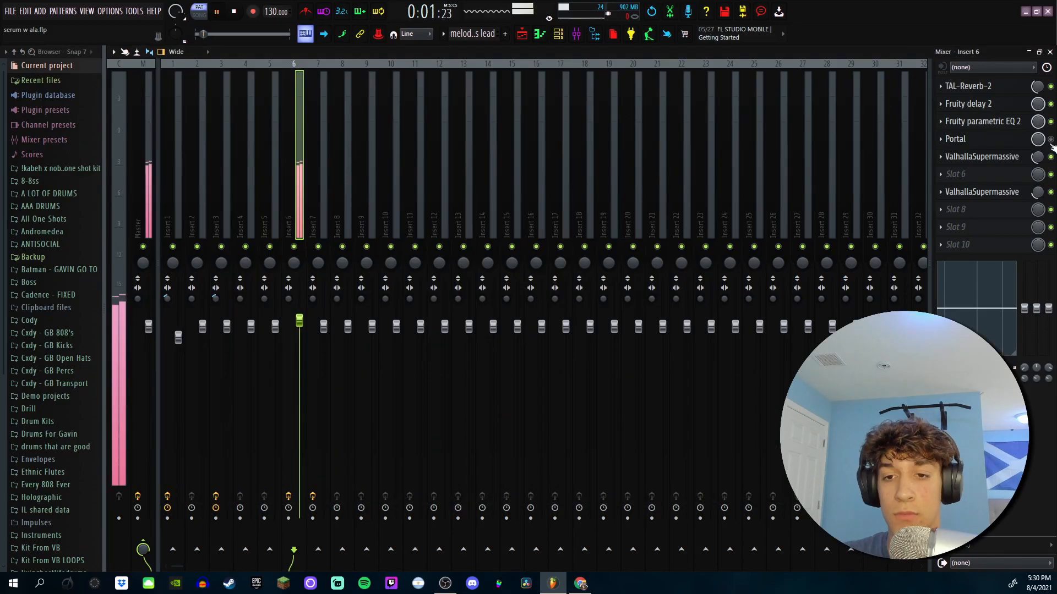
pyautogui.click(1050, 139)
pyautogui.press('space')
pyautogui.press('space')
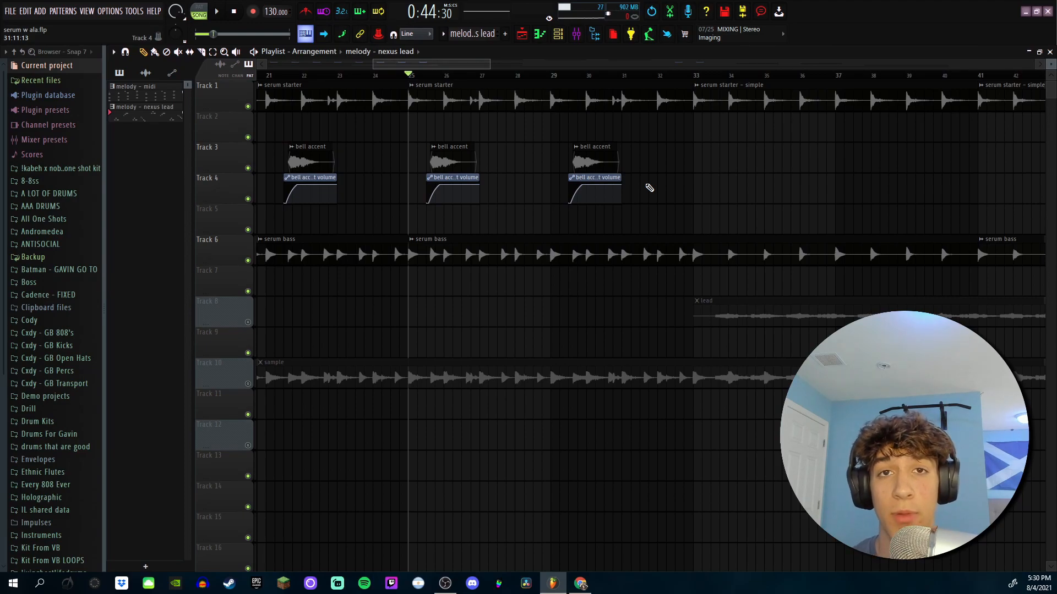
# - Play the arrangement from bar 25 and bar 33, and the soloed sample on Track 10
pyautogui.press('space')
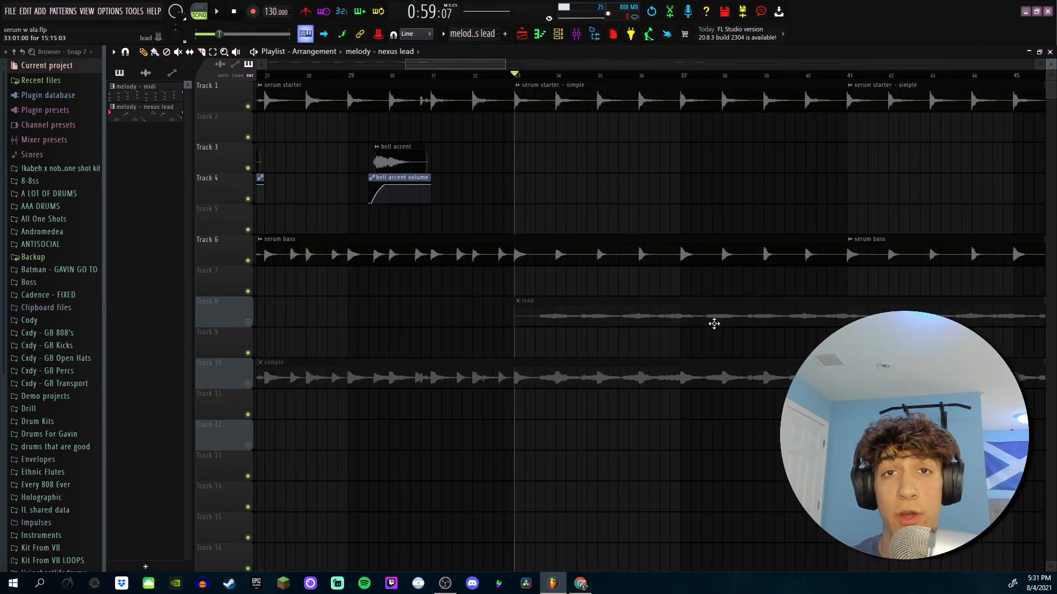
pyautogui.press('space')
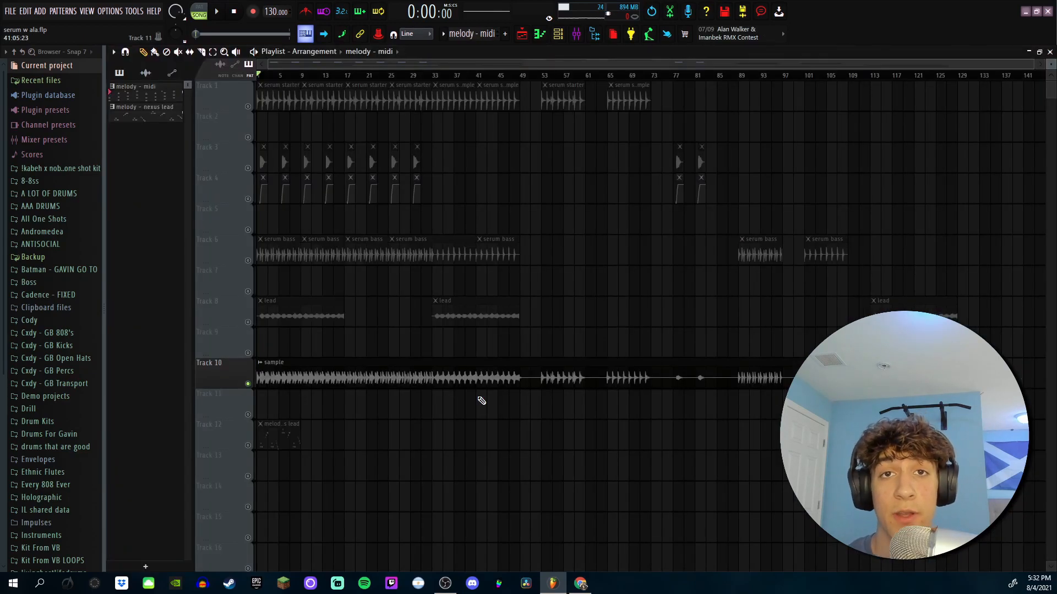
pyautogui.press('space')
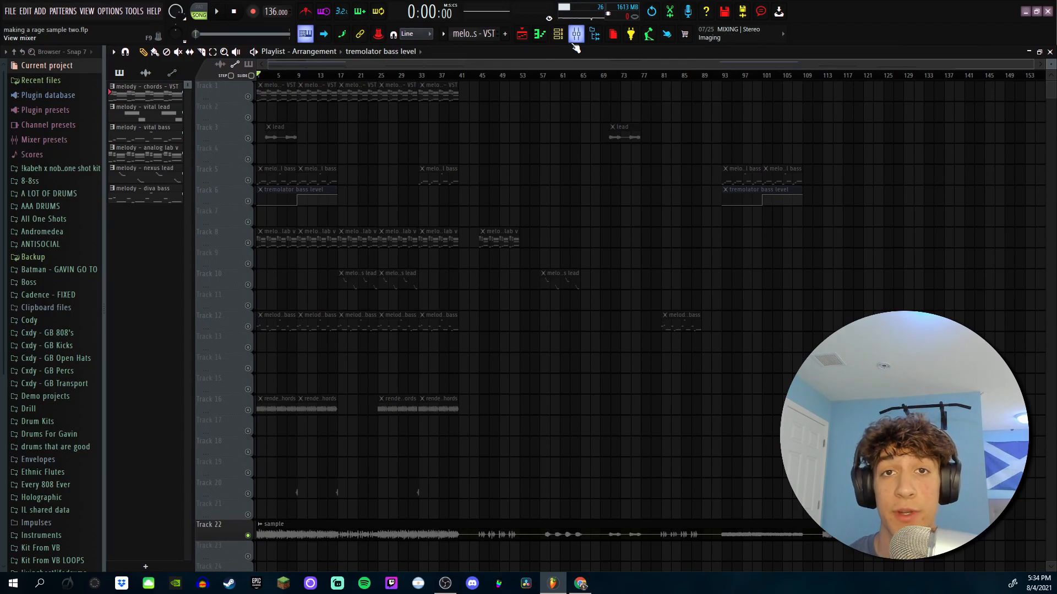
# - Audition the sample on Track 22, the Vital chords with their preset, and the rendered chords on Track 16
pyautogui.press('space')
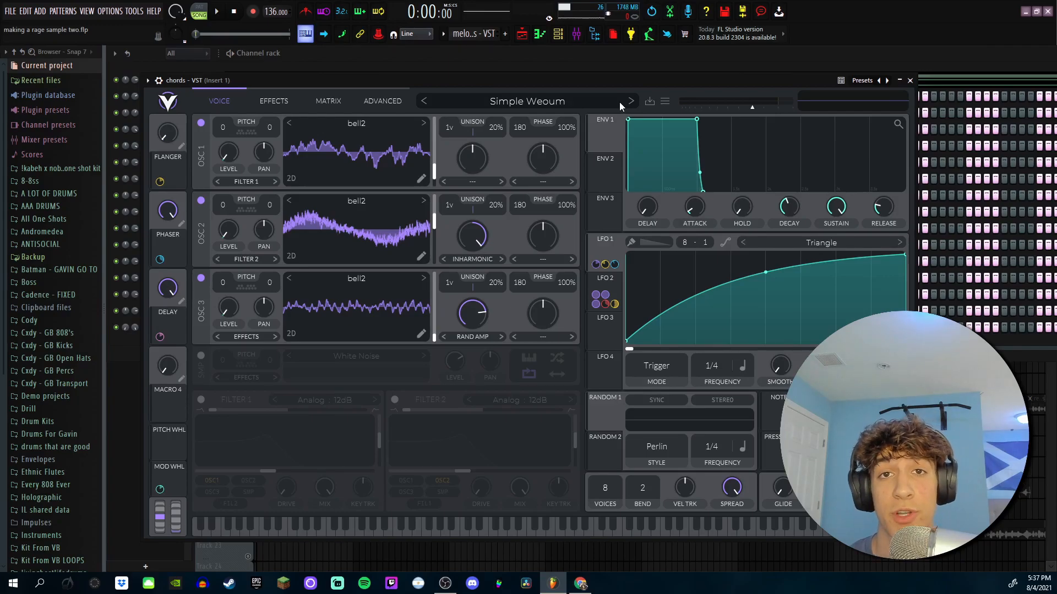
pyautogui.click(619, 102)
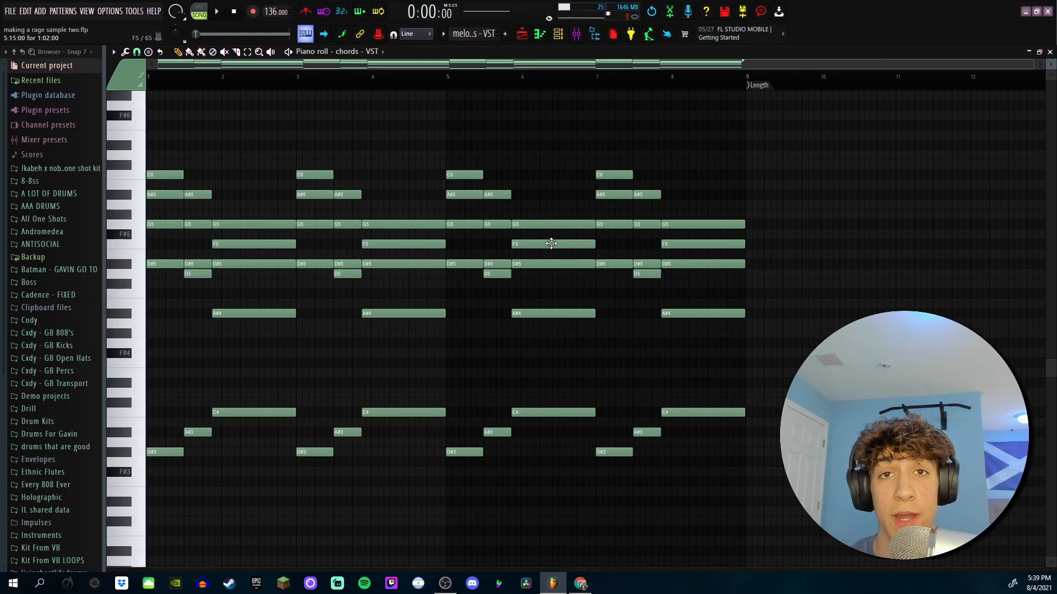
pyautogui.press('space')
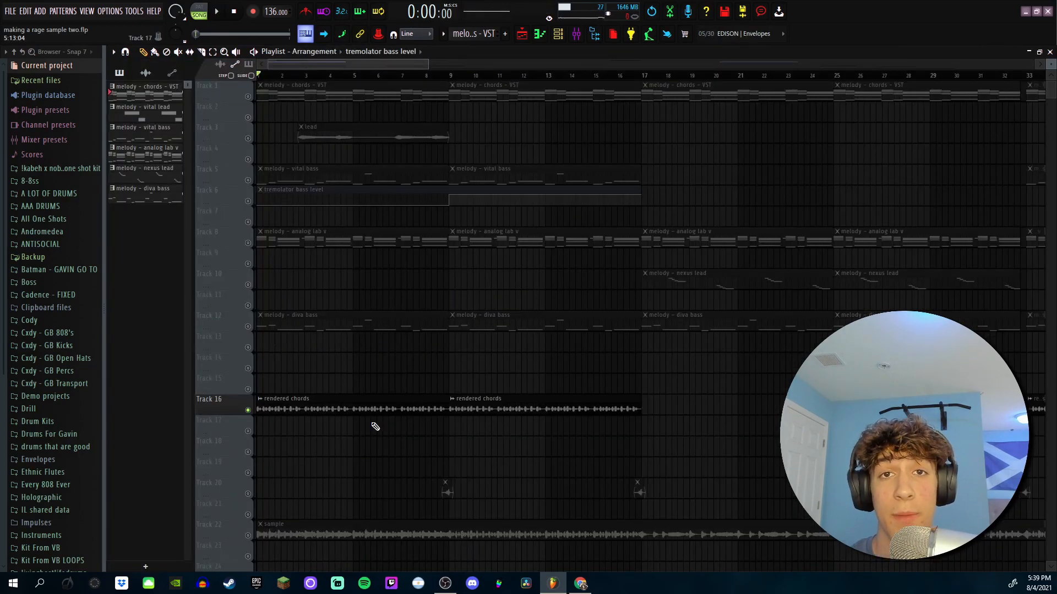
pyautogui.press('space')
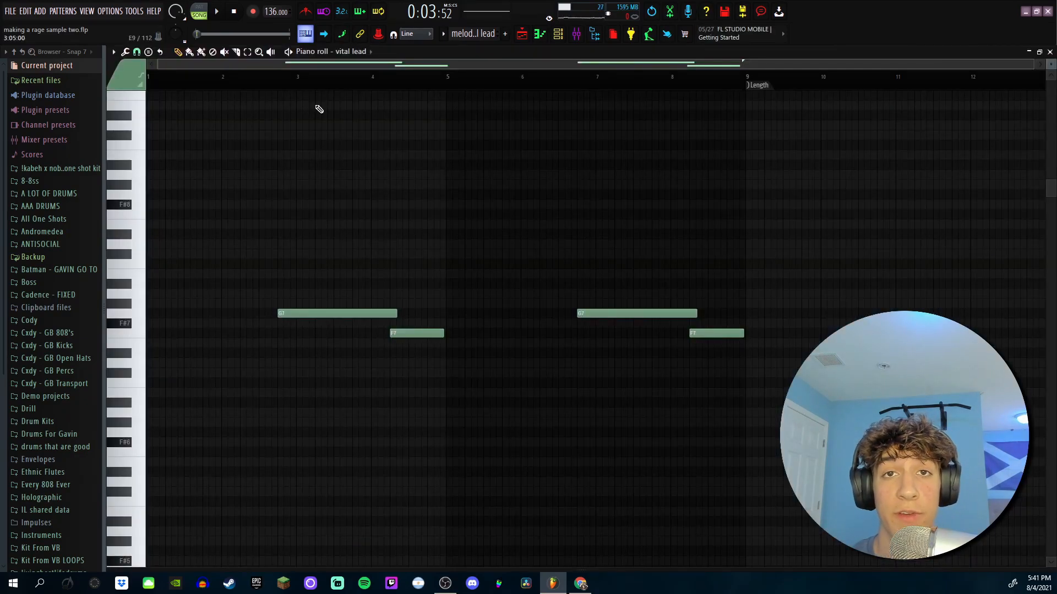
# - Listen to the vital lead melody, and to the lead on Track 3 with the rendered chords
pyautogui.press('space')
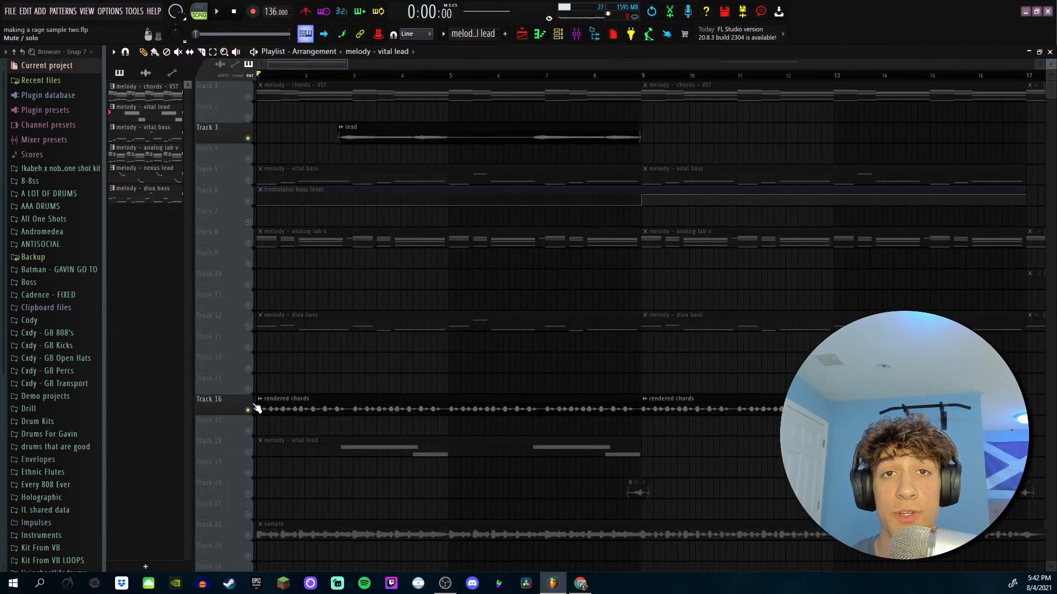
pyautogui.press('space')
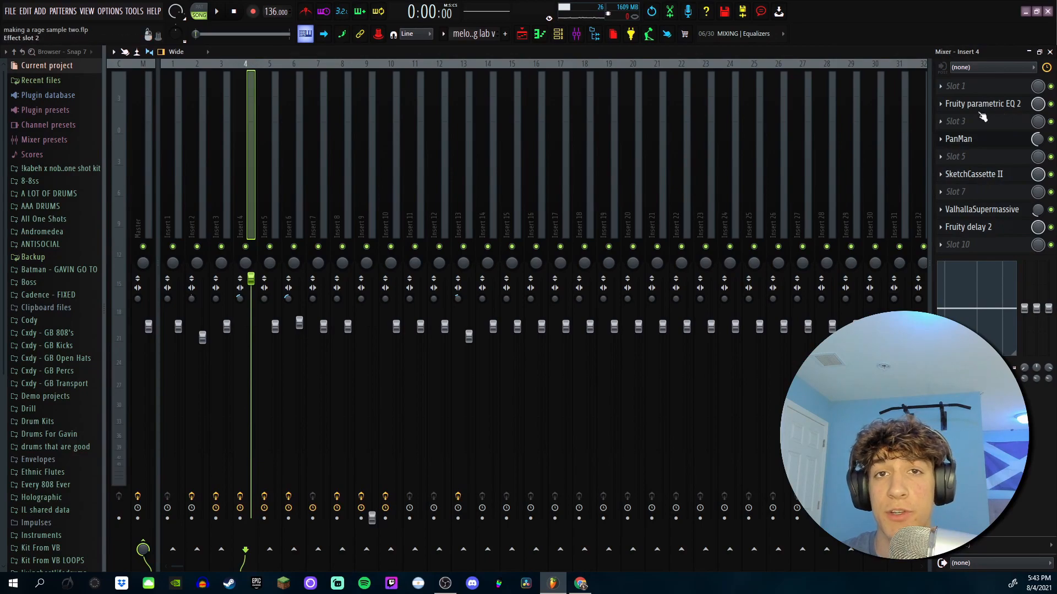
# - Inspect Fruity delay 2 on mixer Insert 4 and play the analog lab melody alone and with the rendered chords
pyautogui.click(968, 227)
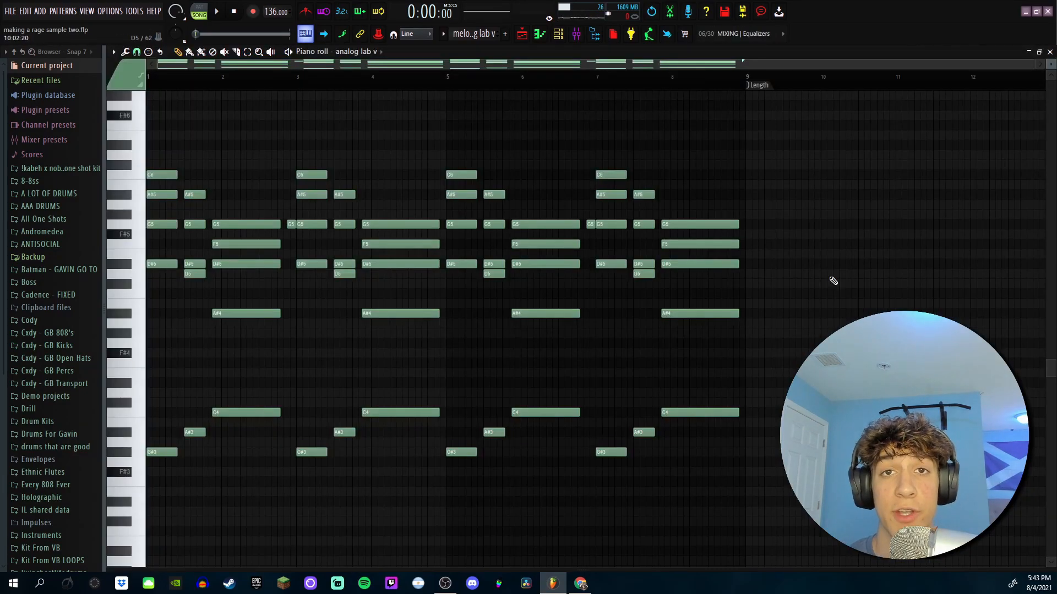
pyautogui.press('space')
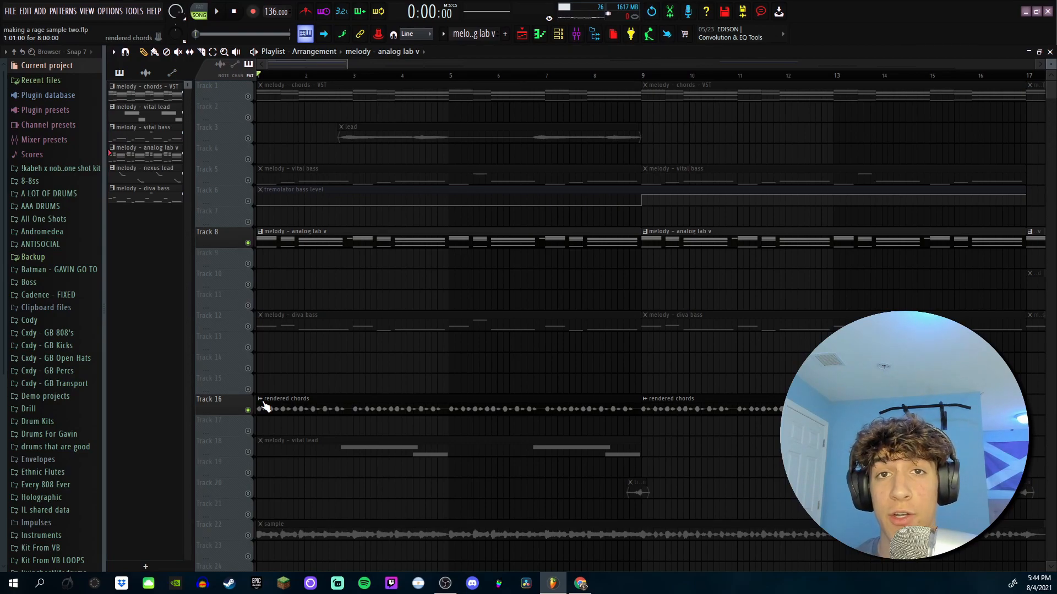
pyautogui.press('space')
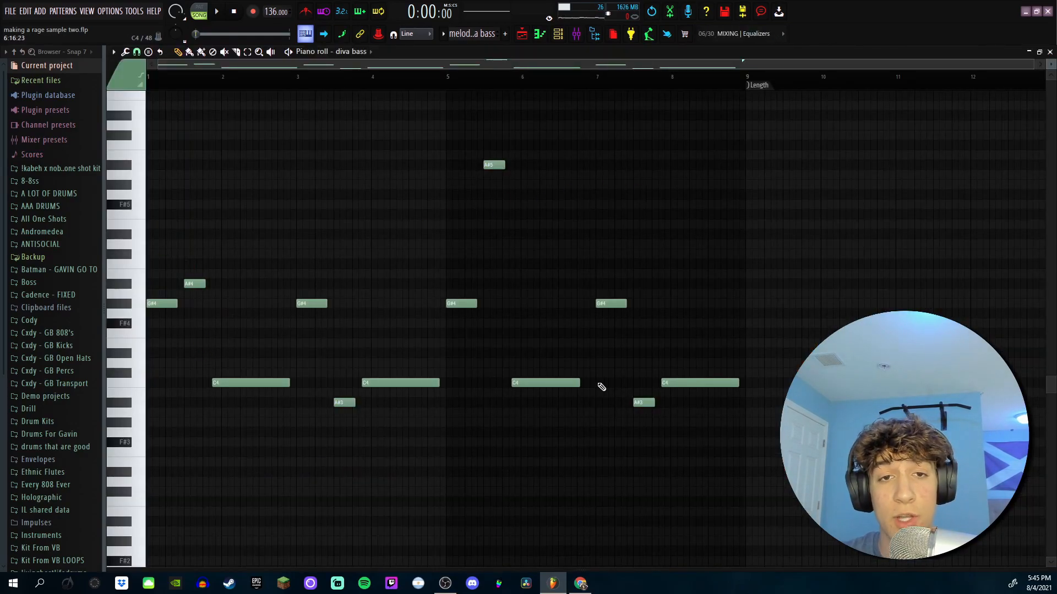
# - Listen to the diva bass and the vital bass, including the vital bass with its tremolator level automation
pyautogui.press('space')
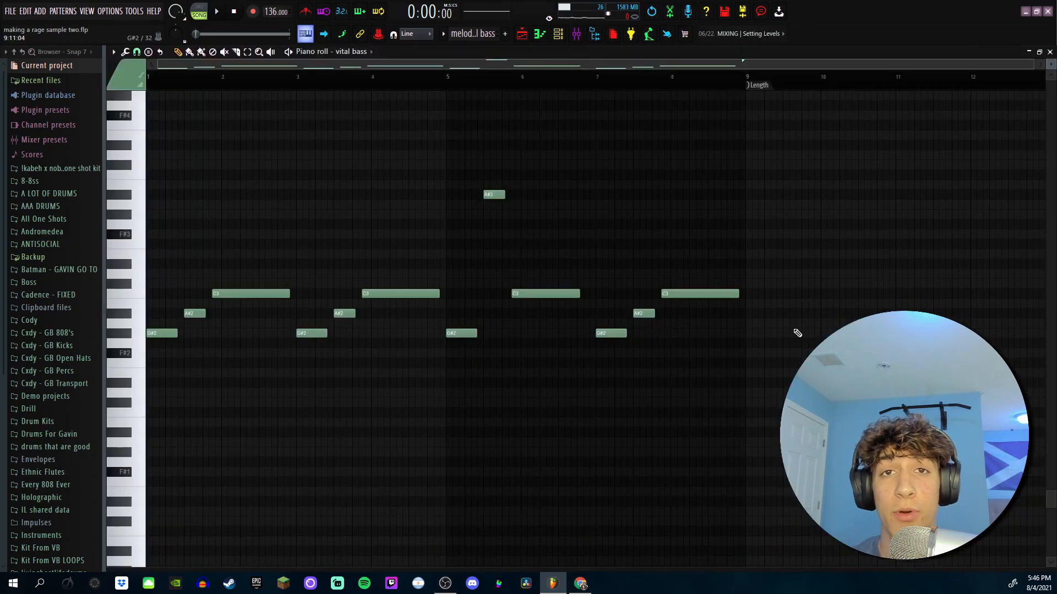
pyautogui.press('space')
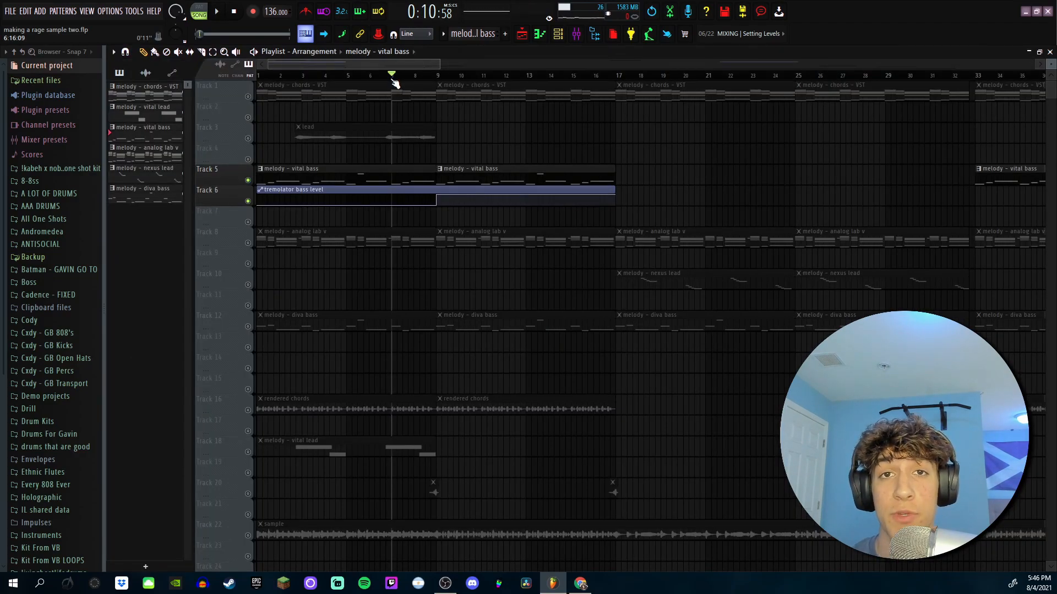
pyautogui.press('space')
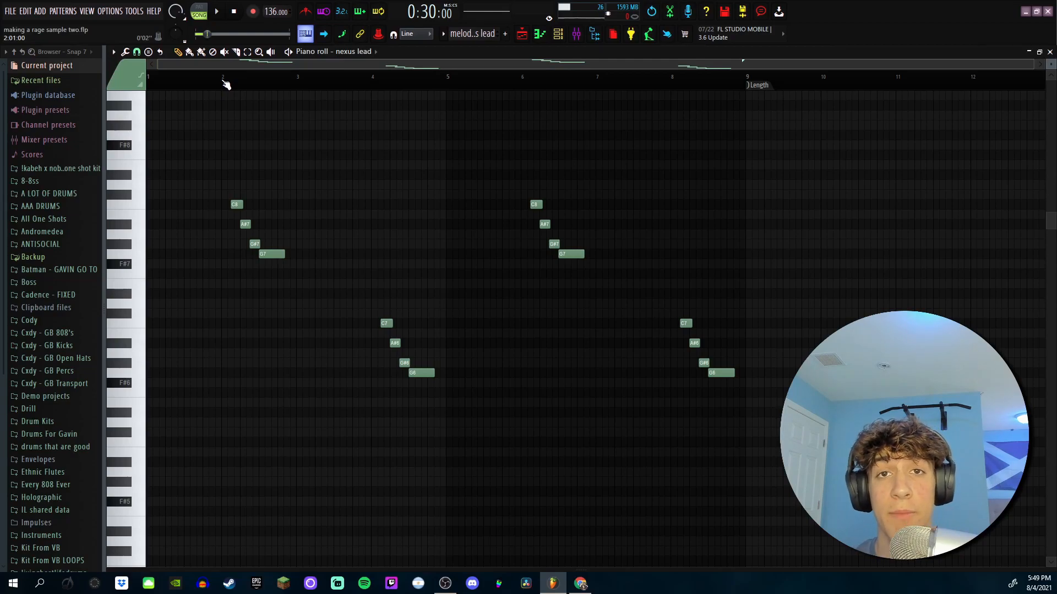
# - Play back the nexus lead melody and the full arrangement with the sample track muted
pyautogui.press('space')
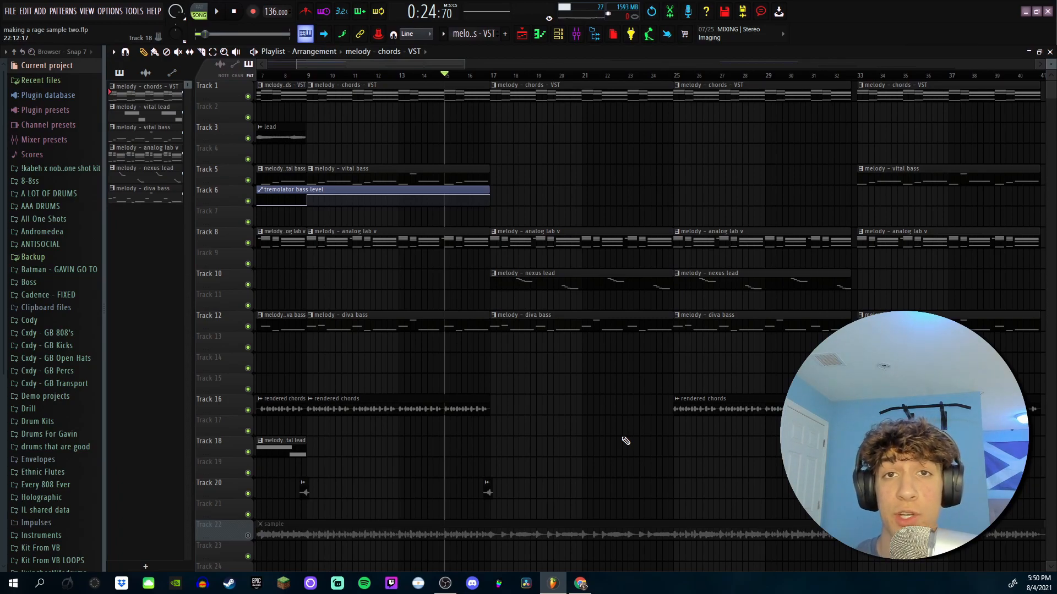
pyautogui.press('space')
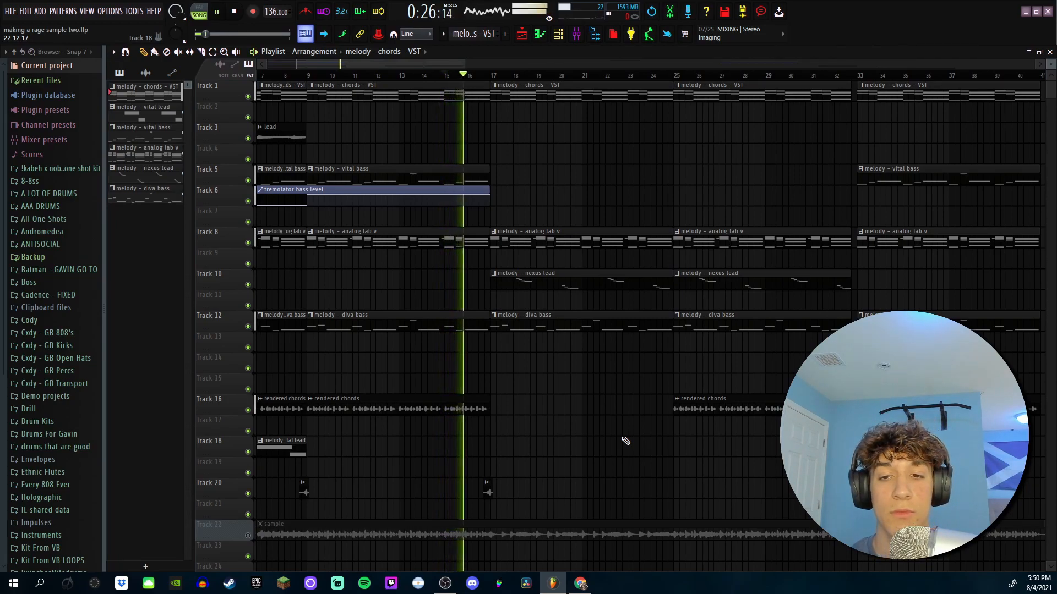